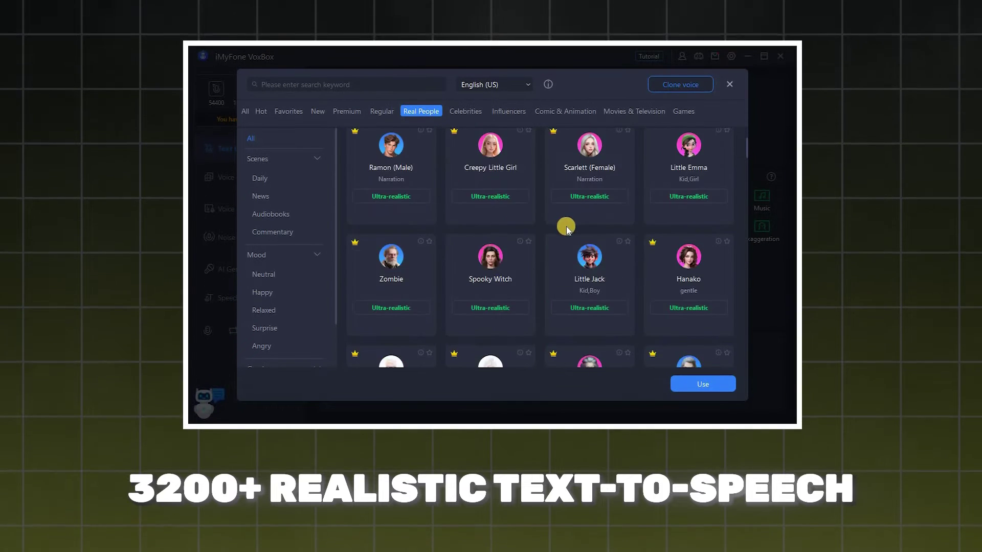
Step: Scroll through the Real People voice cards and open the voice-language list
scroll(566, 228, "down", 10)
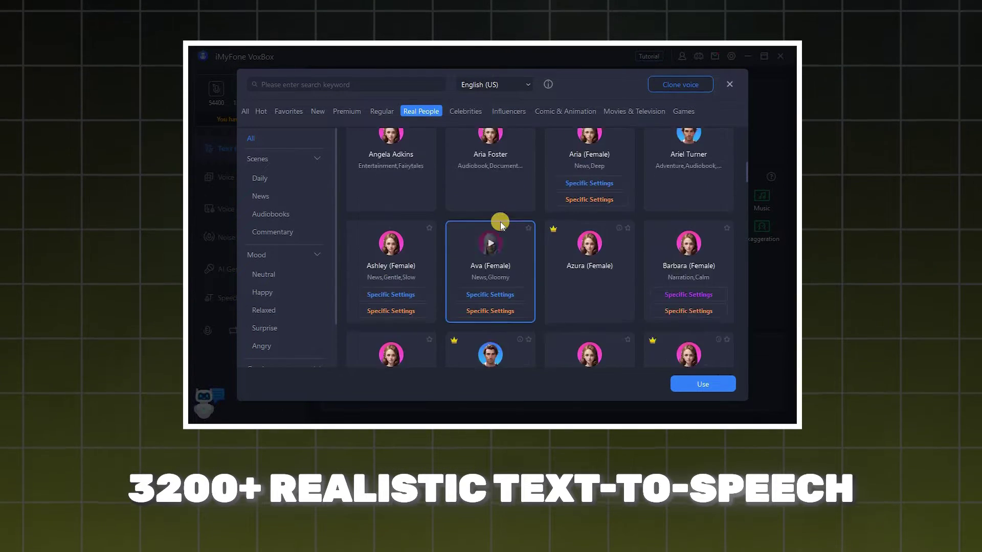
scroll(500, 224, "down", 6)
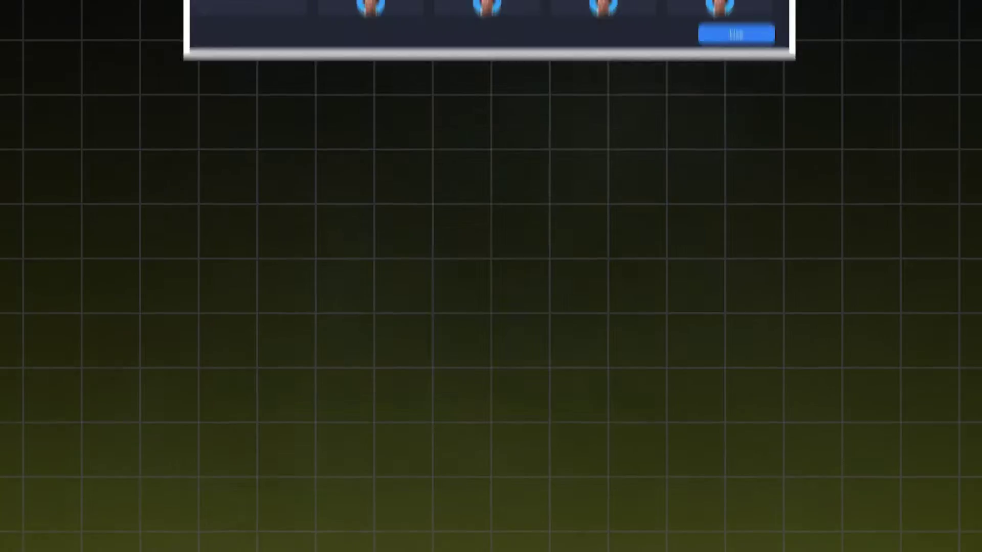
left_click(495, 85)
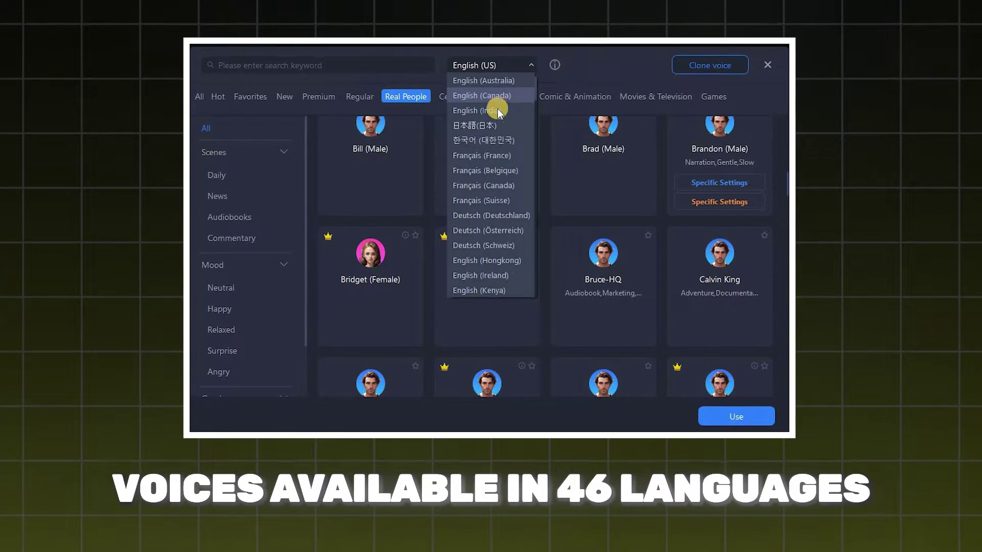
scroll(493, 111, "down", 5)
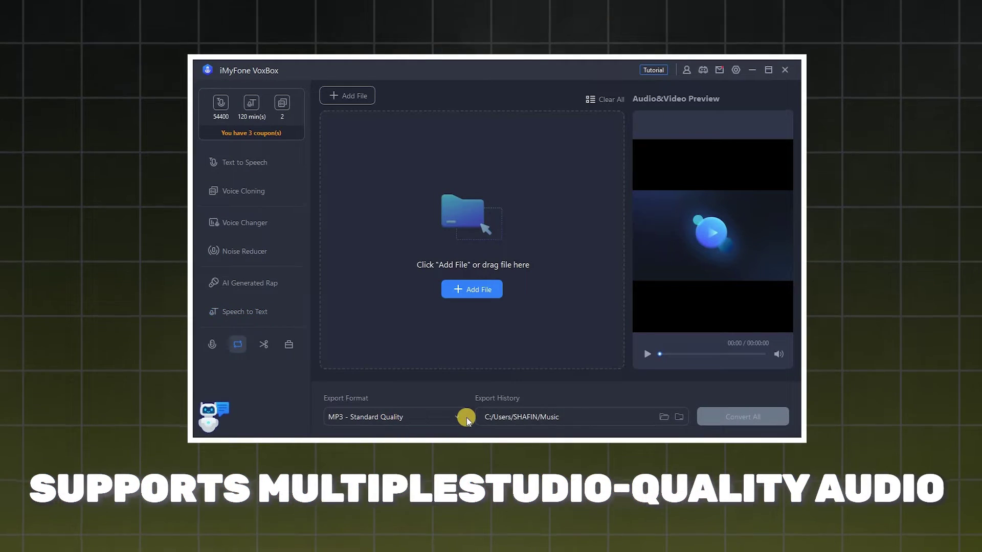
Step: Choose WAV - Standard Quality as the converter's export format
left_click(422, 416)
left_click(336, 377)
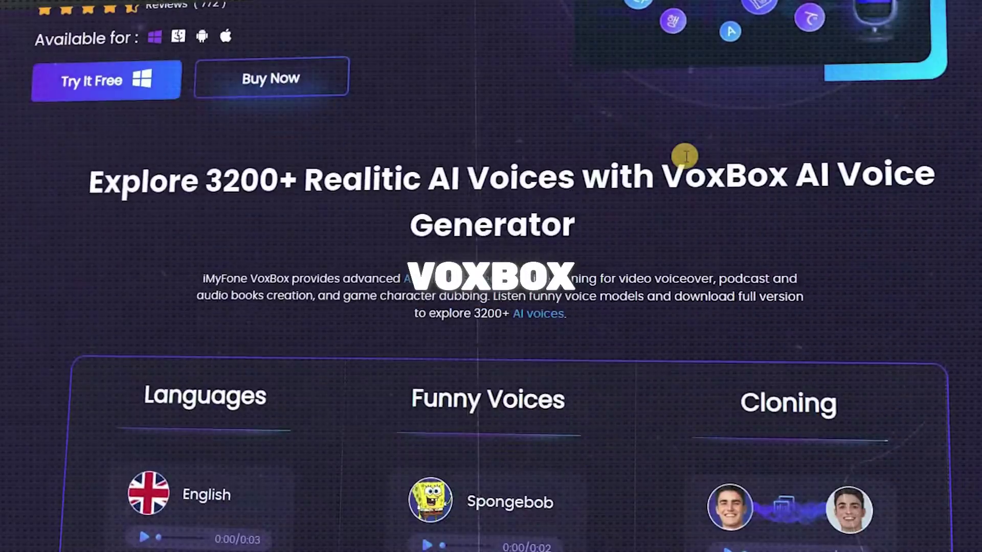
scroll(681, 156, "down", 20)
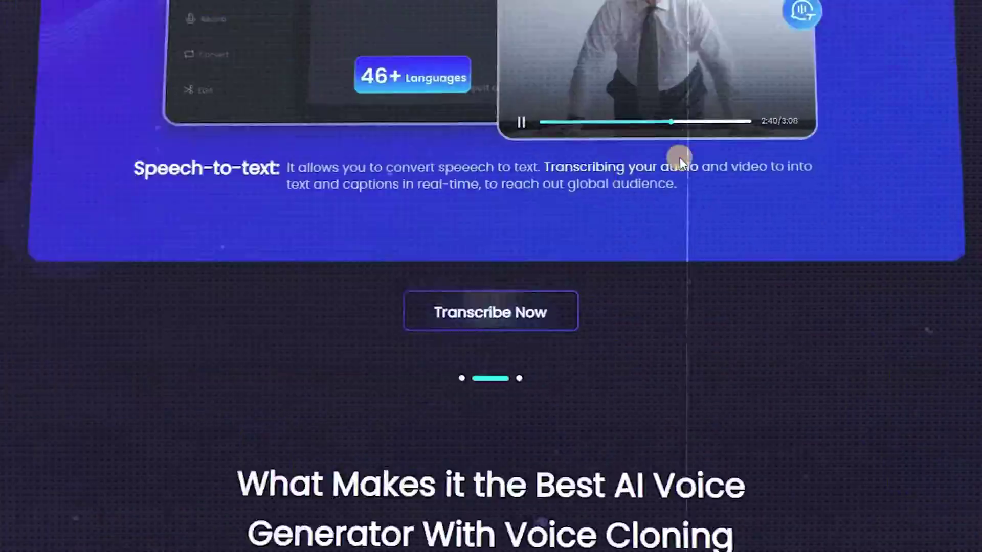
scroll(675, 159, "down", 20)
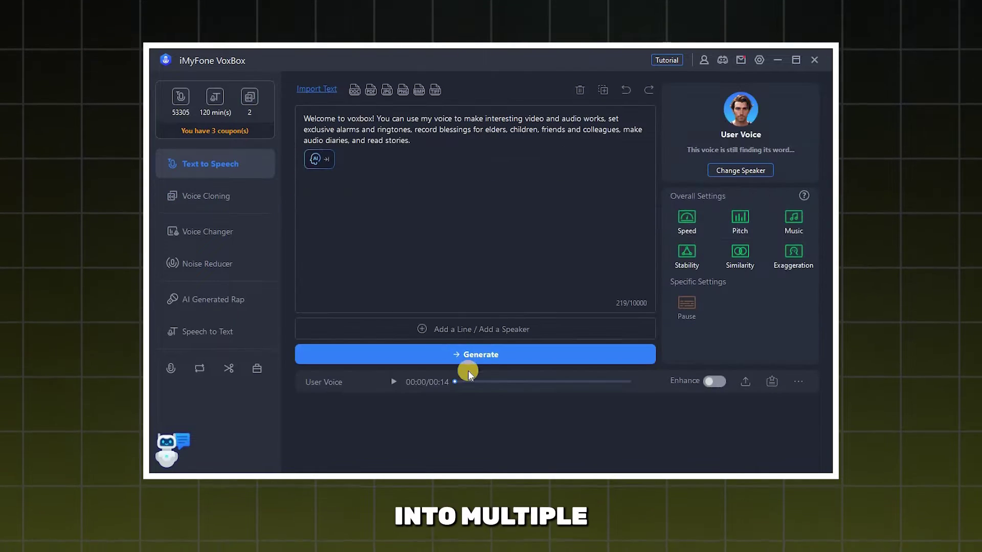
Step: Play the welcome text spoken in the cloned User Voice
left_click(395, 382)
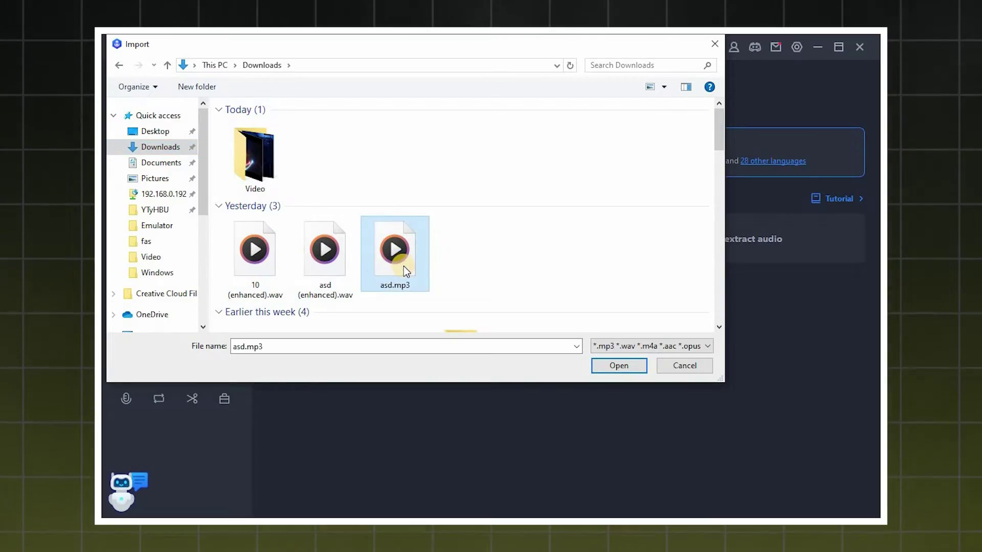
Step: Confirm importing asd.mp3 from the Downloads folder
key("Return")
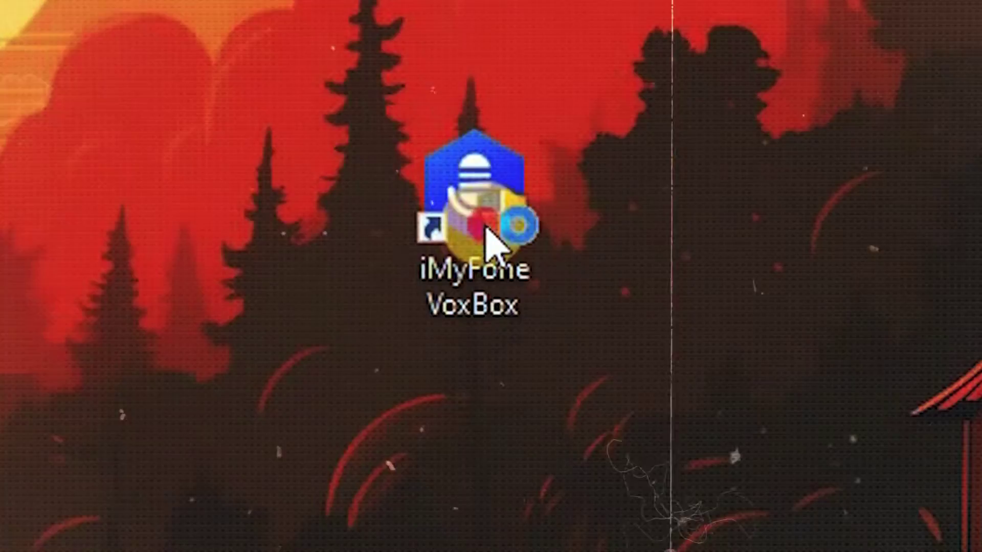
Step: Launch VoxBox from the desktop, check the cloned voices list, then return to Text to Speech
double_click(471, 228)
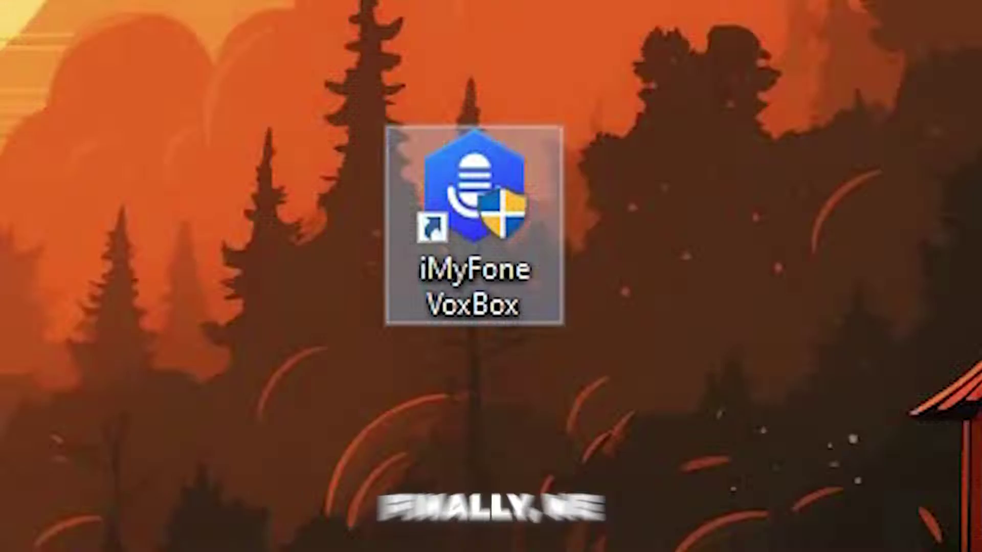
left_click(64, 111)
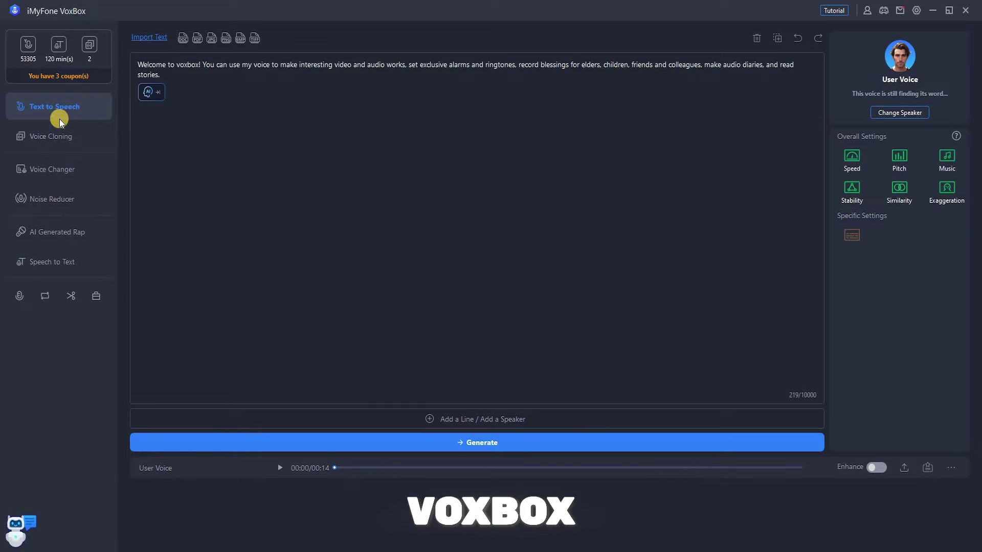
left_click(57, 137)
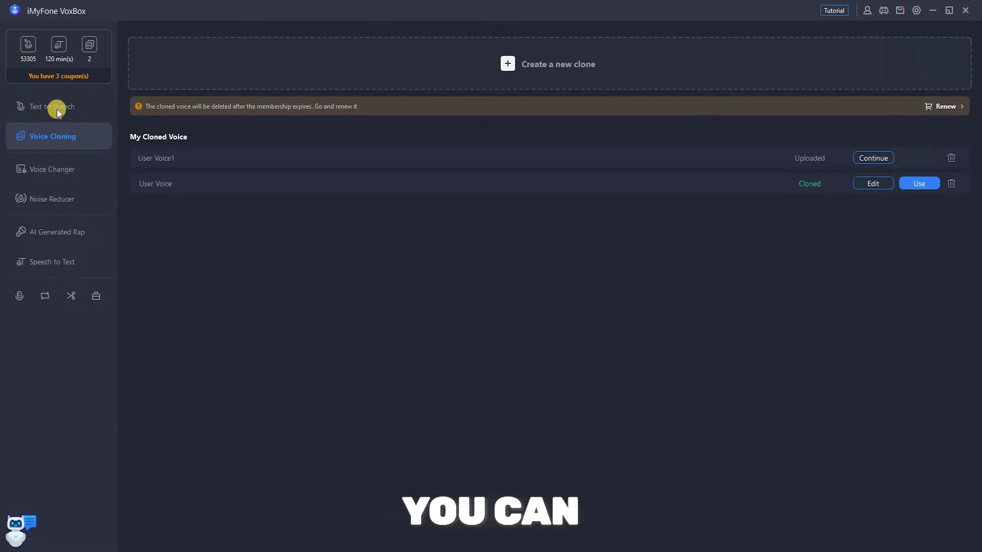
left_click(56, 113)
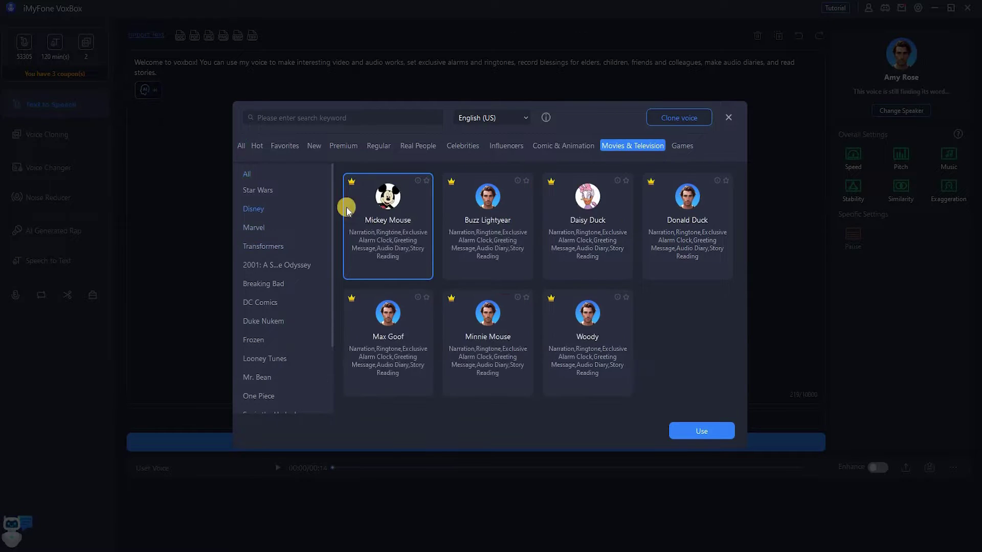
Step: Pick A+Start from All voices as the speaker and generate speech from the welcome text
left_click(242, 147)
scroll(363, 293, "down", 8)
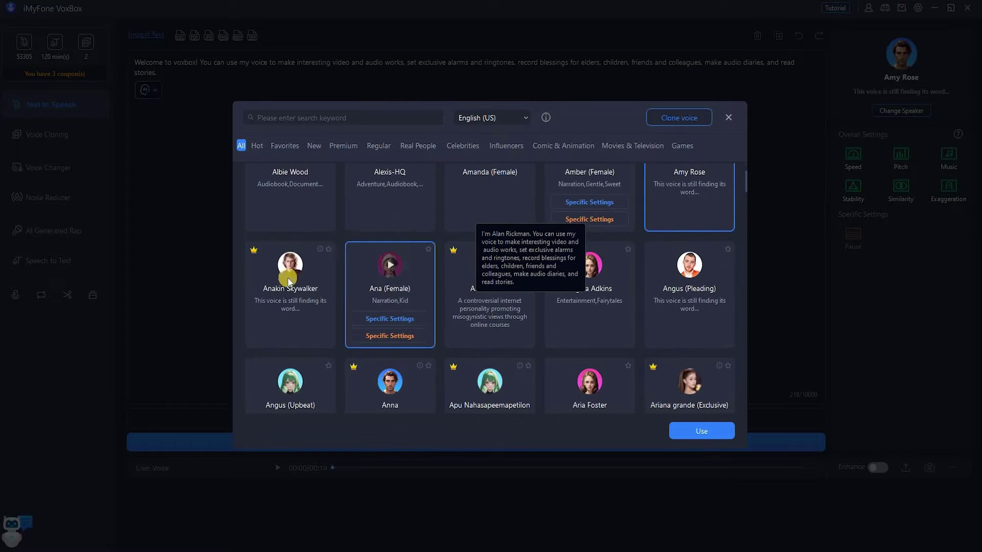
scroll(520, 205, "up", 7)
left_click(702, 431)
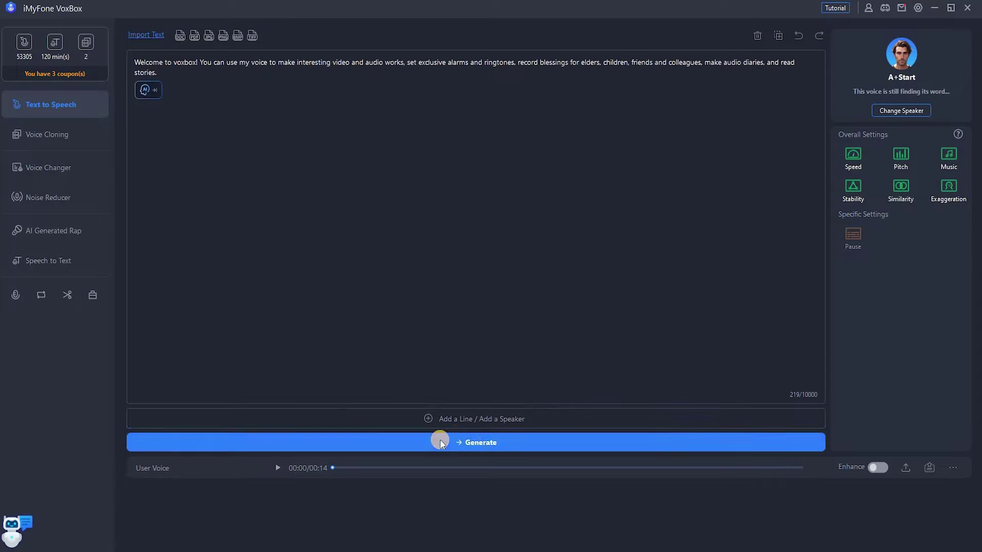
left_click(462, 441)
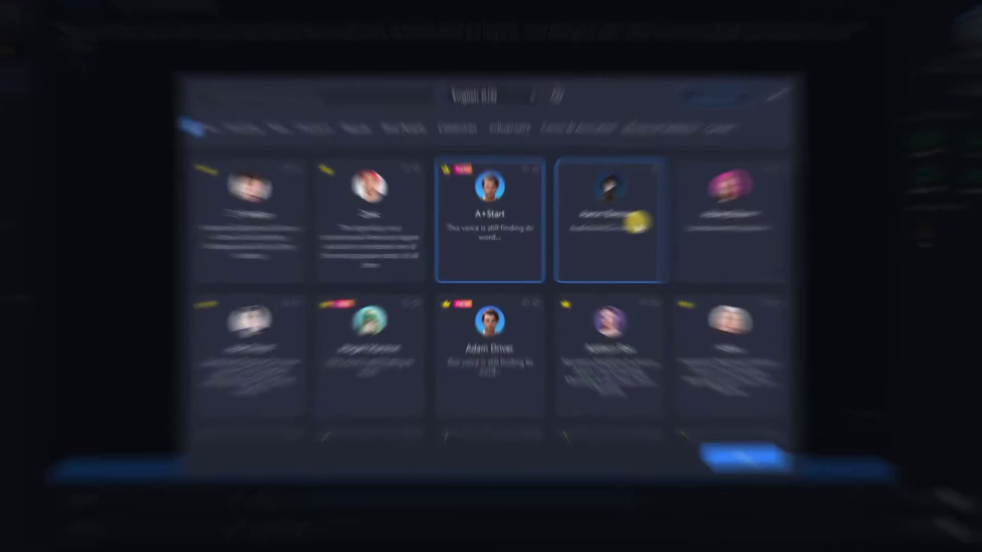
scroll(636, 222, "down", 12)
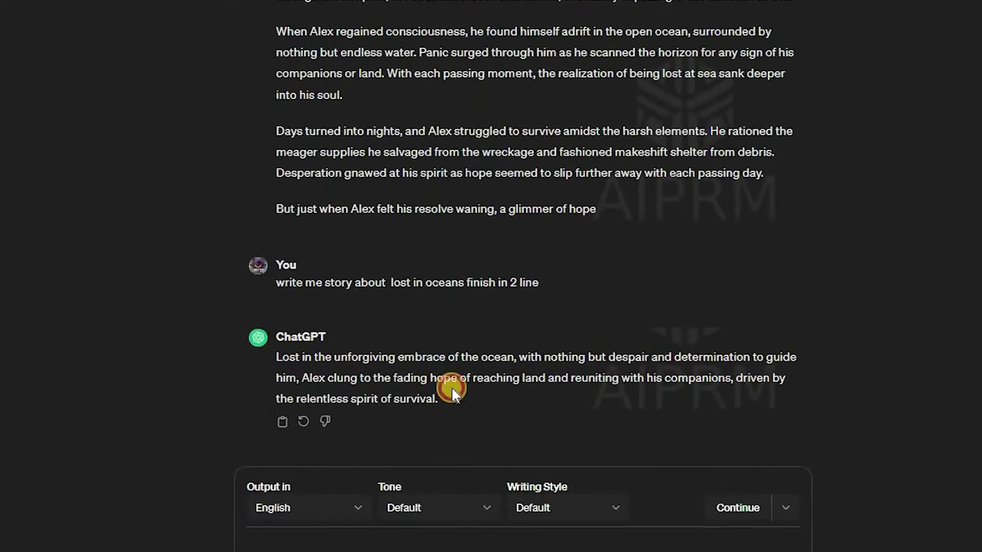
Step: Select the two-line ocean story reply in ChatGPT, then view VoxBox's cloned voices list
triple_click(575, 415)
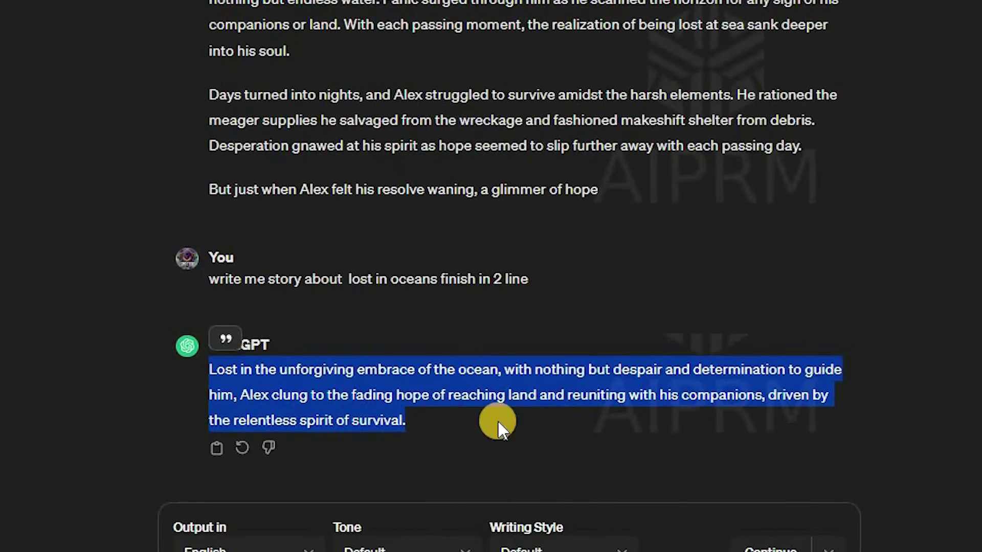
left_click(339, 380)
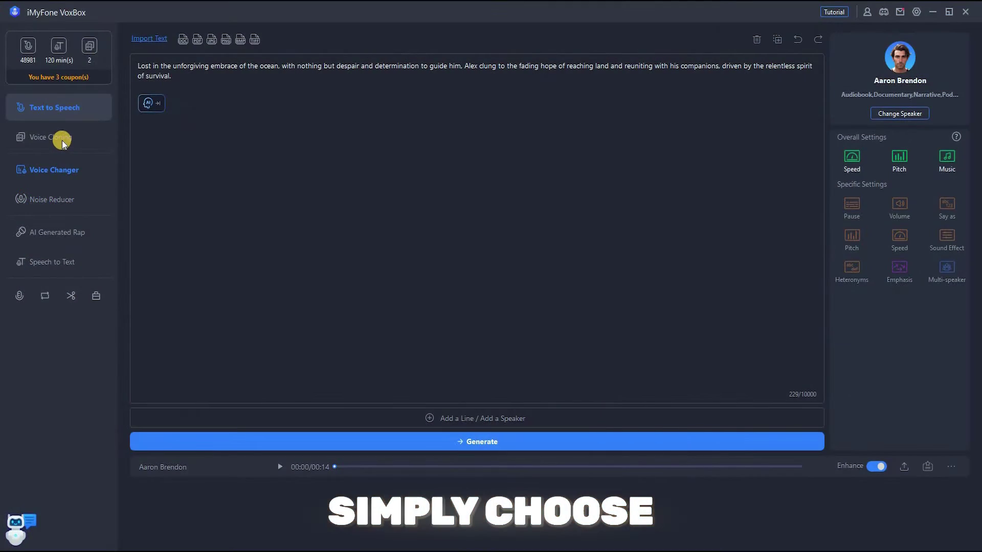
left_click(62, 140)
Step: Clone User Voice1 from the uploaded asd.mp3 sample using the multilingual model
left_click(524, 63)
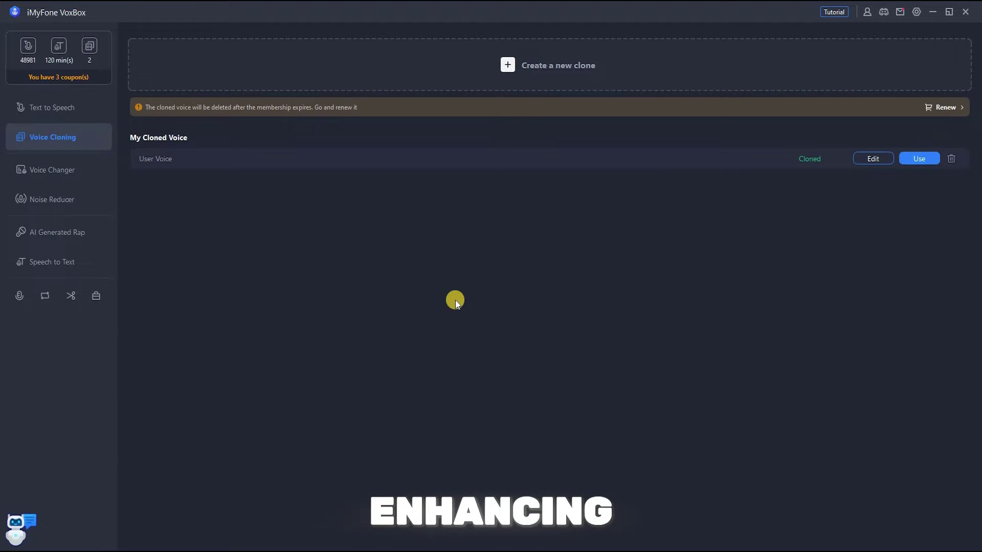
left_click(354, 227)
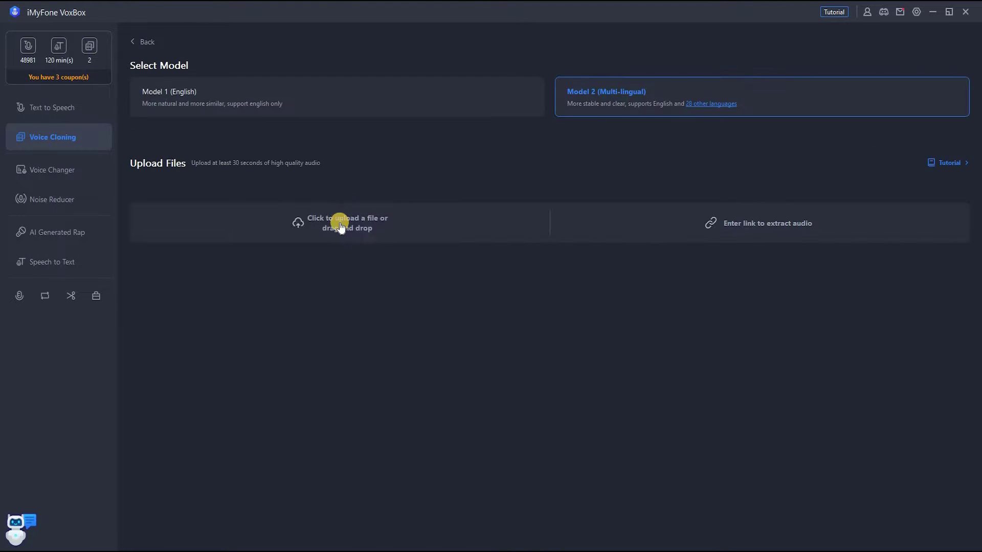
left_click(330, 224)
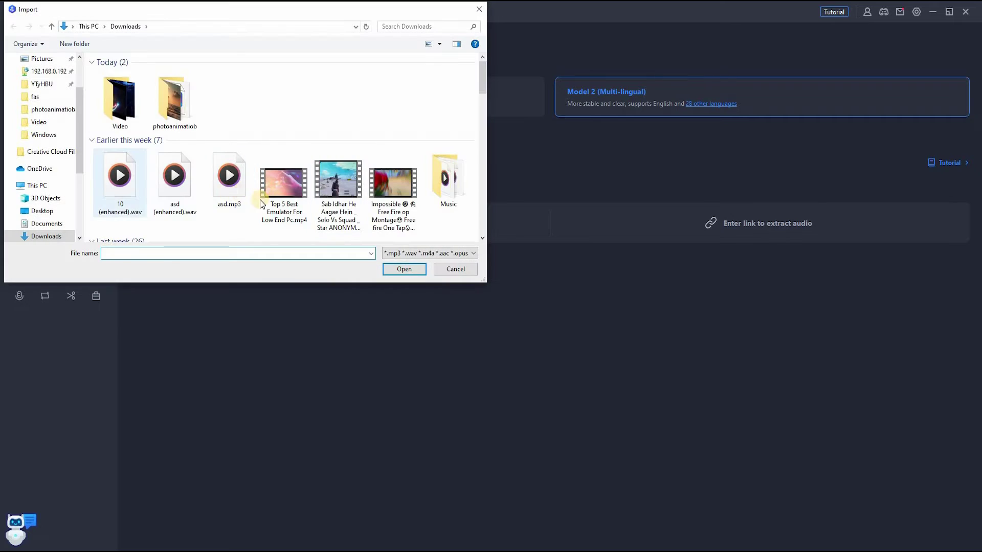
left_click(404, 270)
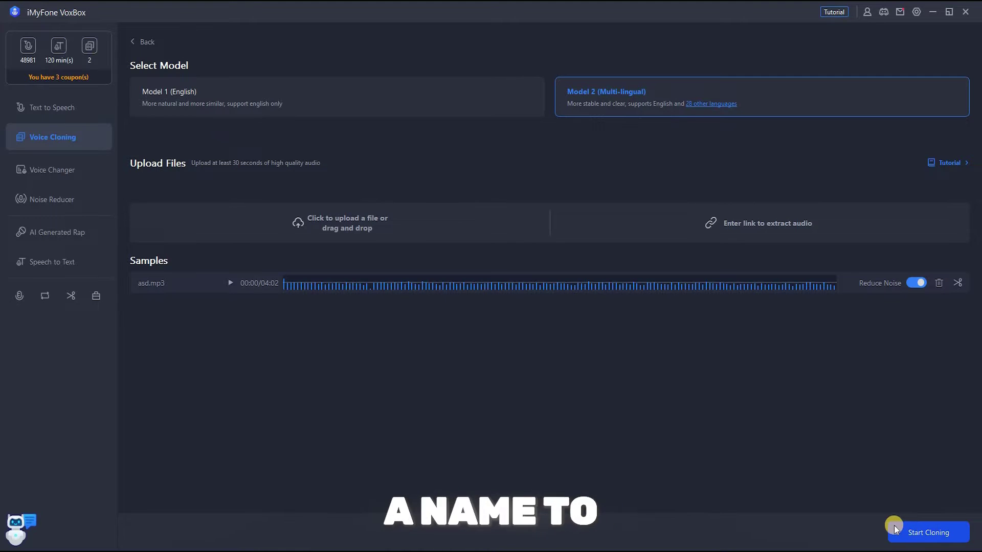
left_click(894, 528)
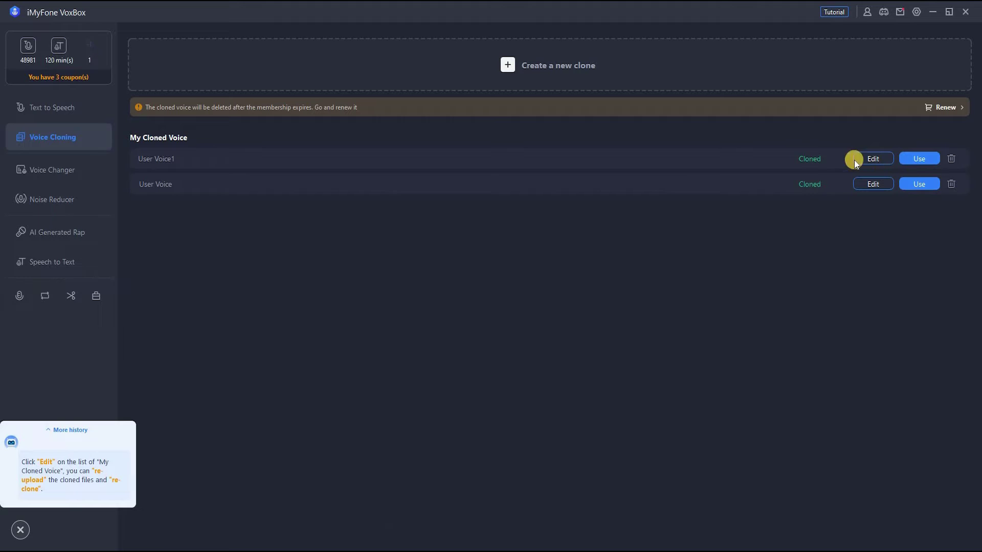
Step: Use User Voice1 from My Cloned Voice as the text-to-speech speaker
left_click(920, 159)
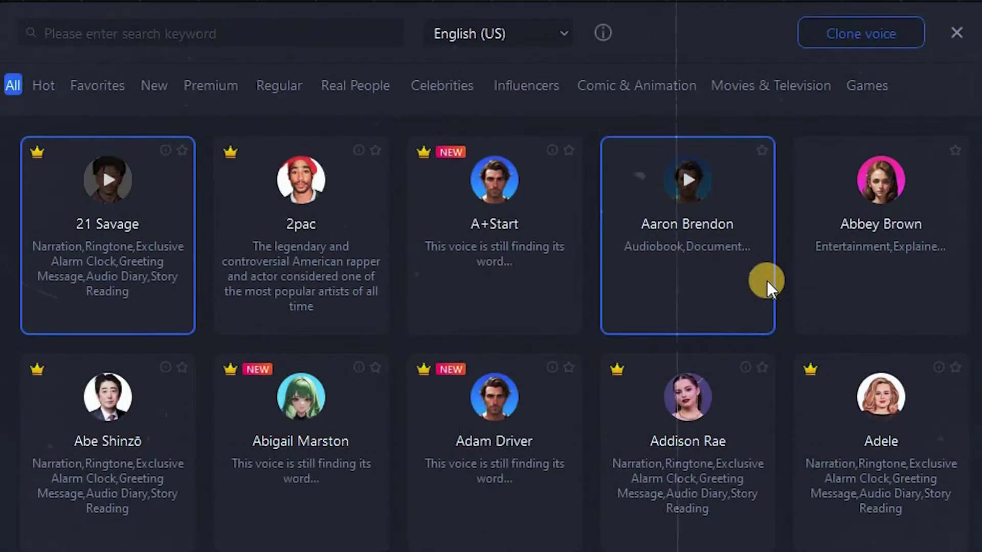
Step: Scroll the voice grid, then open and scroll the English (US) language list
scroll(767, 280, "down", 3)
scroll(767, 280, "down", 10)
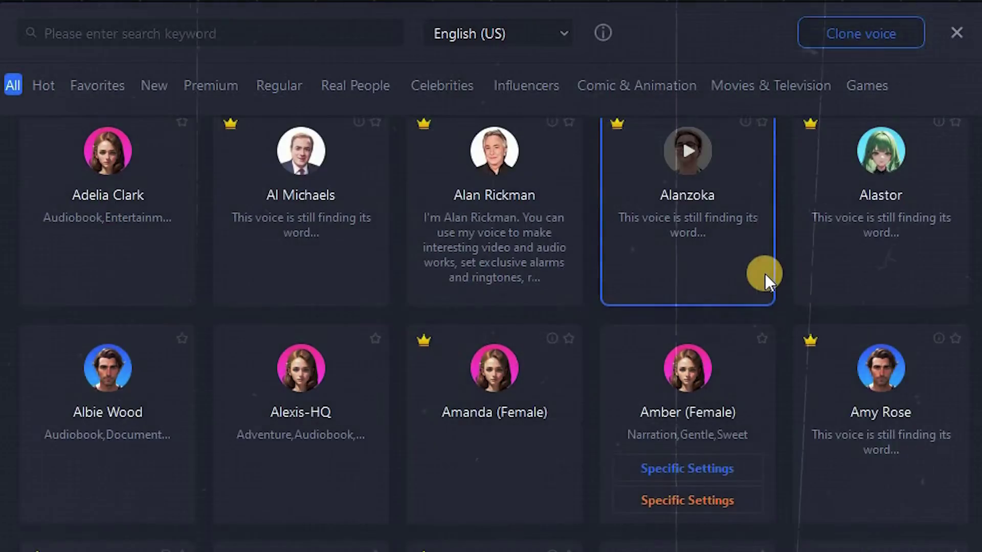
scroll(763, 271, "down", 20)
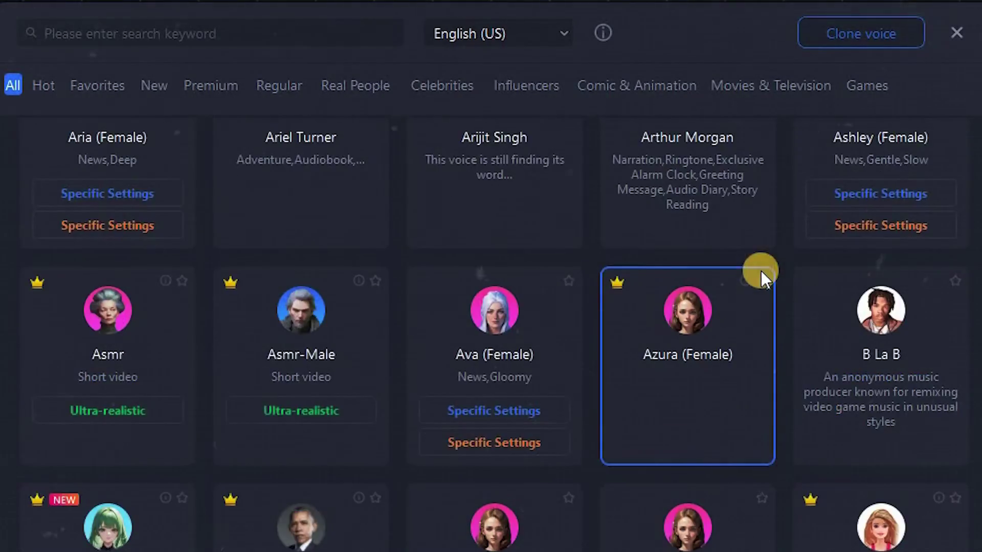
left_click(499, 31)
scroll(497, 149, "down", 9)
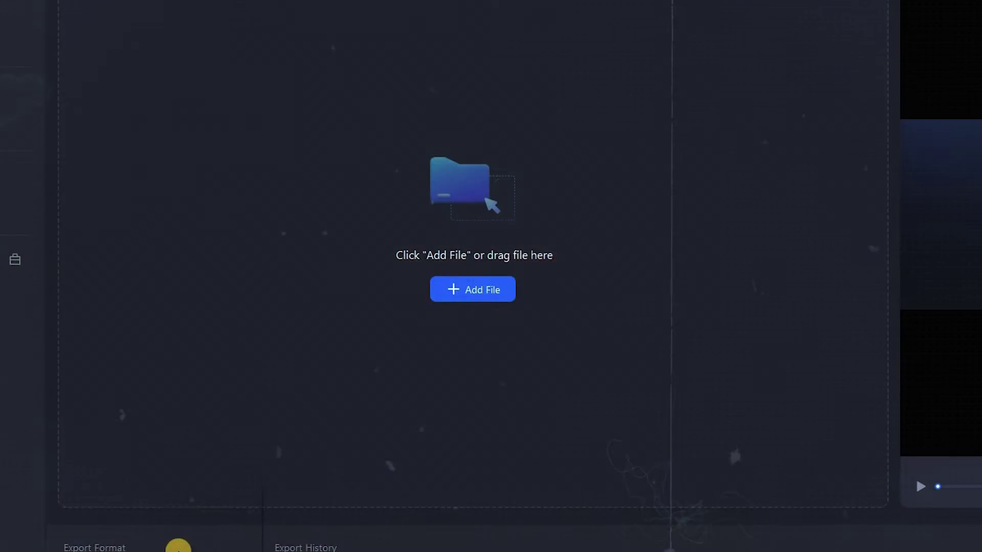
Step: Set the converter's export format to MP3 High Quality
left_click(169, 527)
left_click(103, 534)
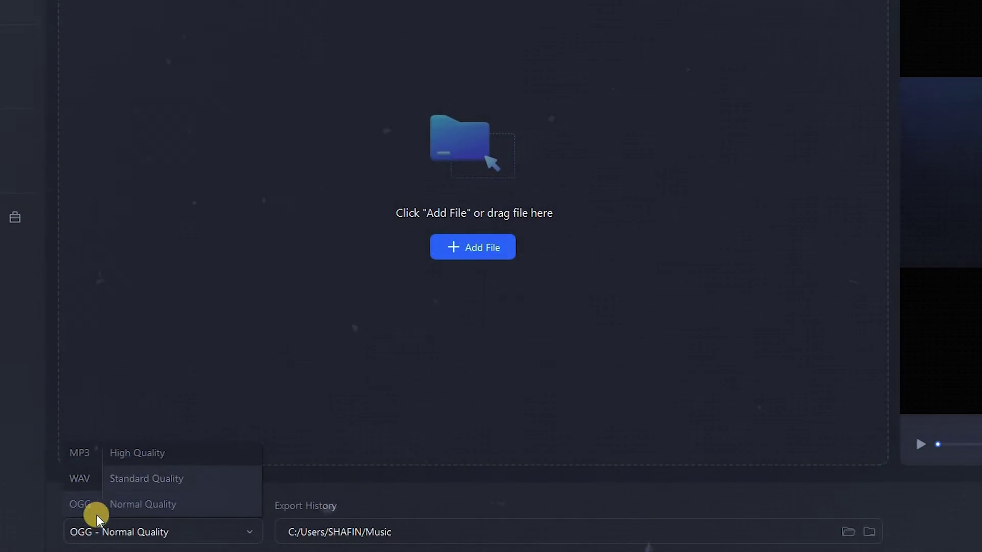
left_click(83, 453)
left_click(146, 456)
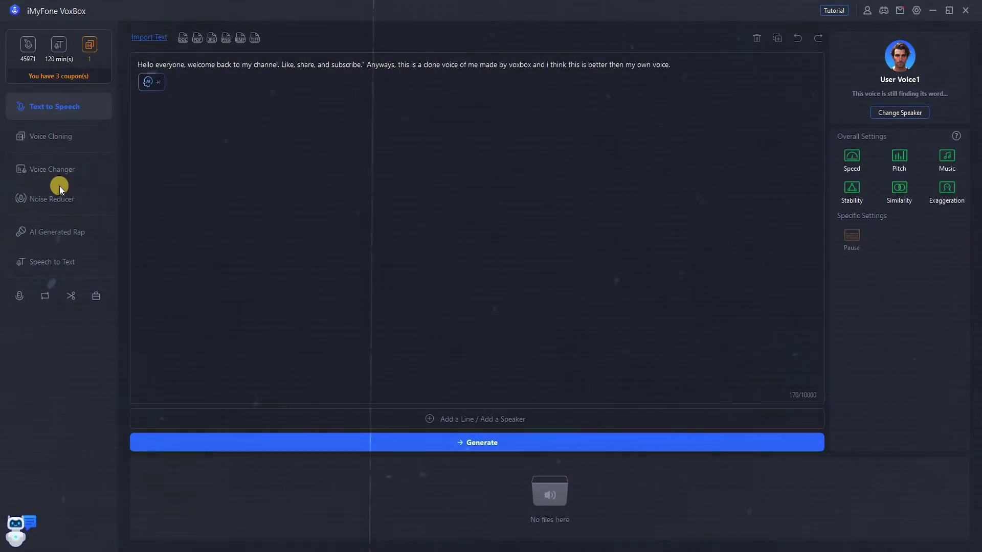
Step: In the Noise Reducer, select the 00:00:02.368–00:00:08.469 section of User Voice1.wav
left_click(51, 136)
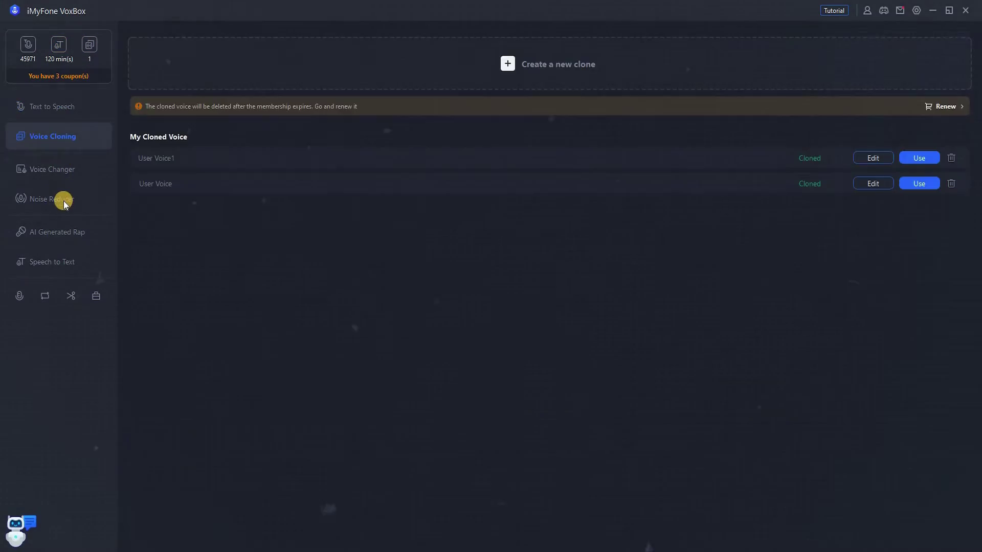
left_click(65, 169)
left_click(55, 199)
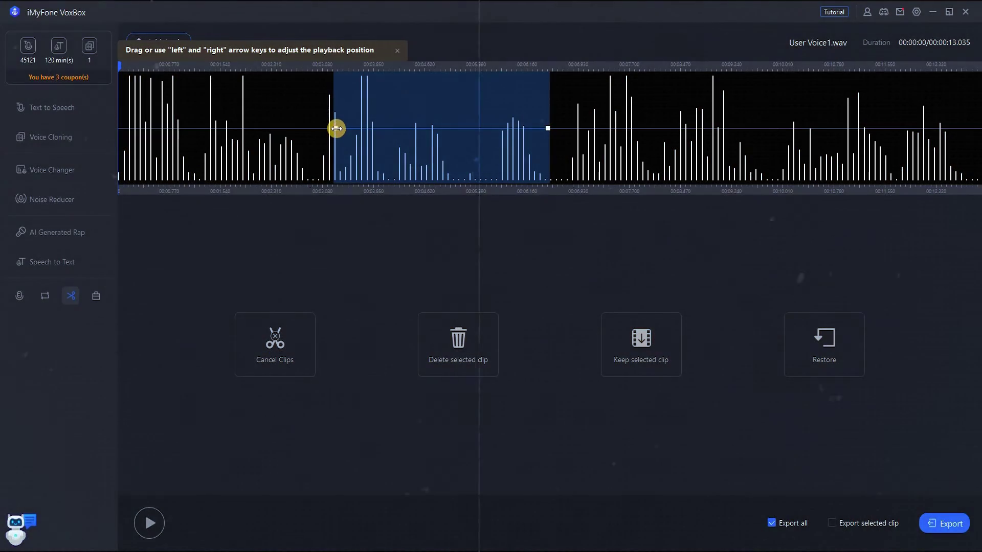
left_click_drag(564, 134, 707, 128)
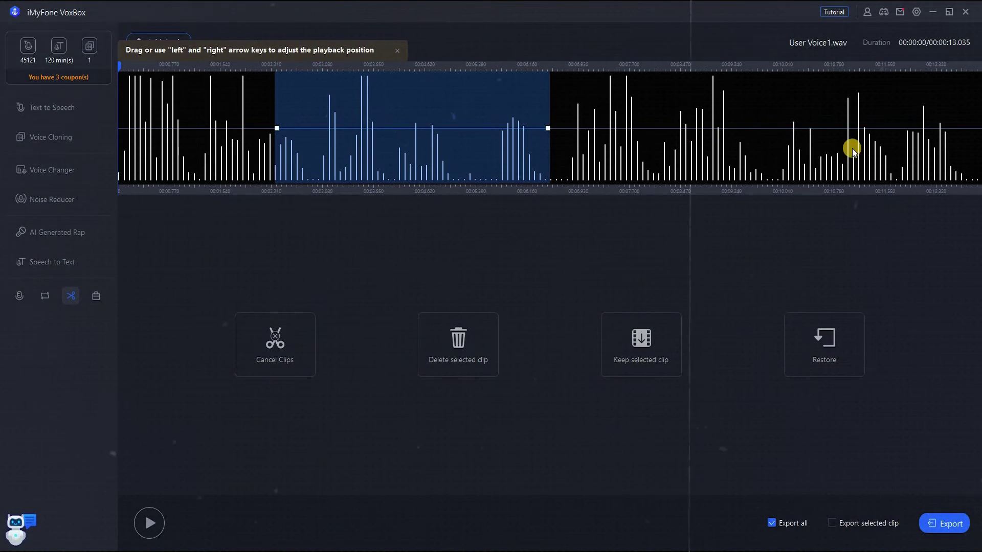
left_click_drag(852, 149, 862, 148)
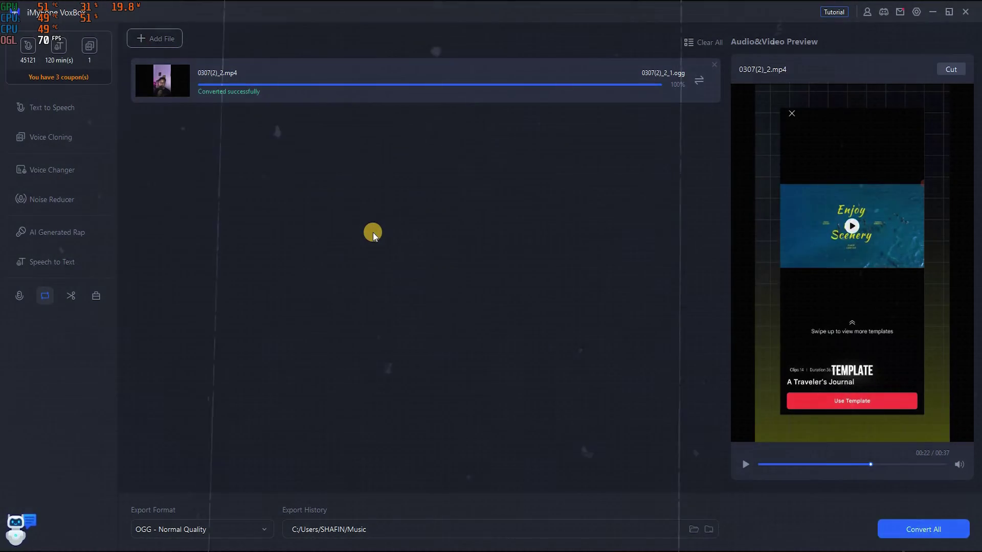
Step: Start a voice recording, then import the 'Lost at Sea' story text into the editor
left_click(549, 170)
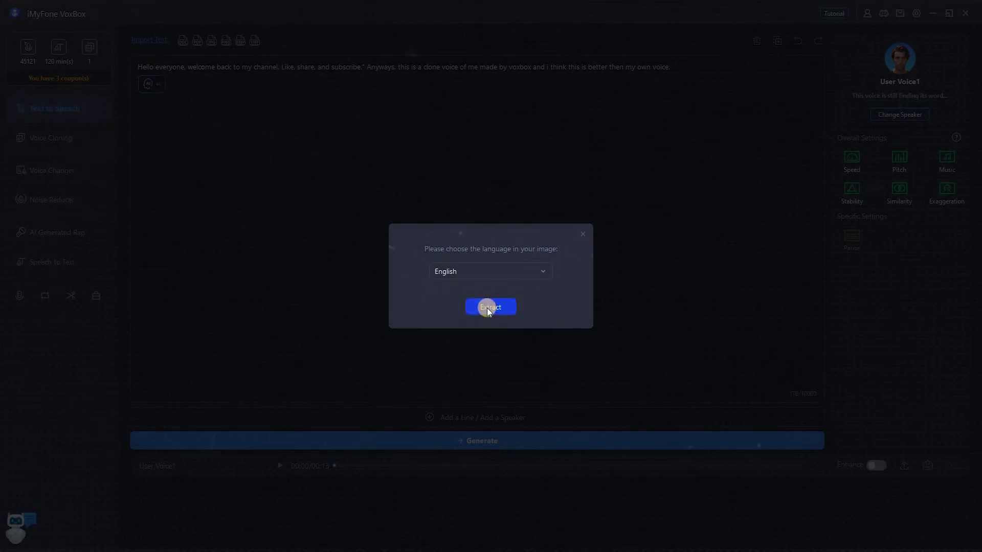
left_click(488, 308)
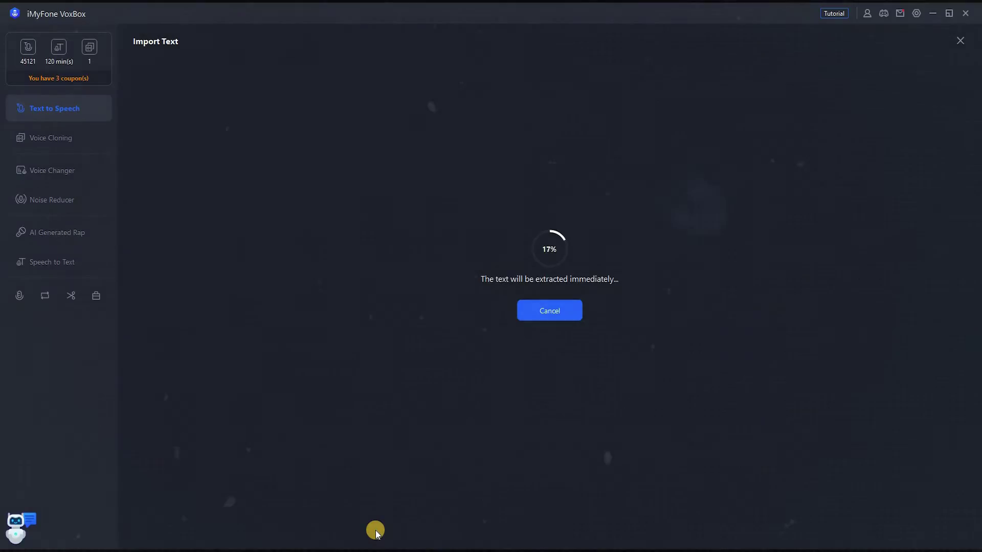
left_click(688, 425)
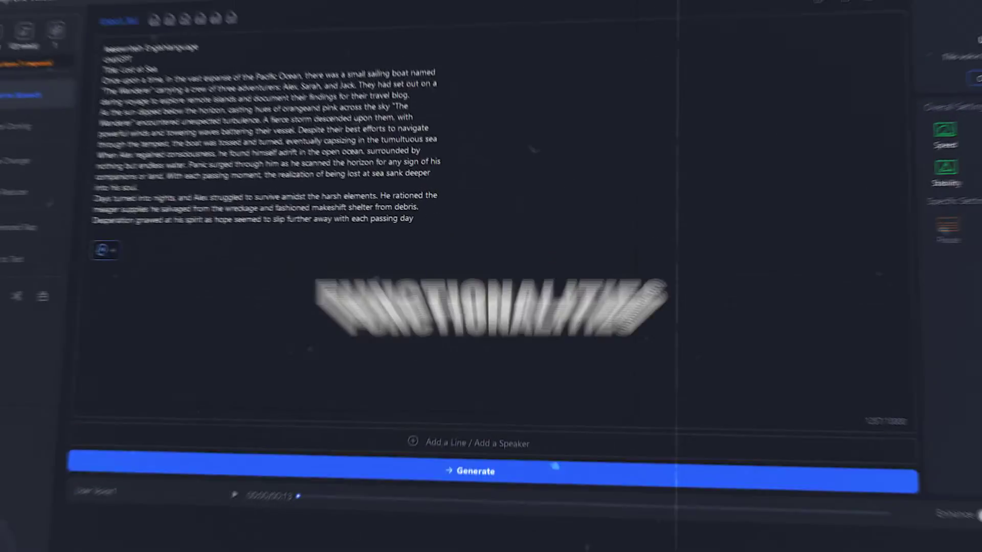